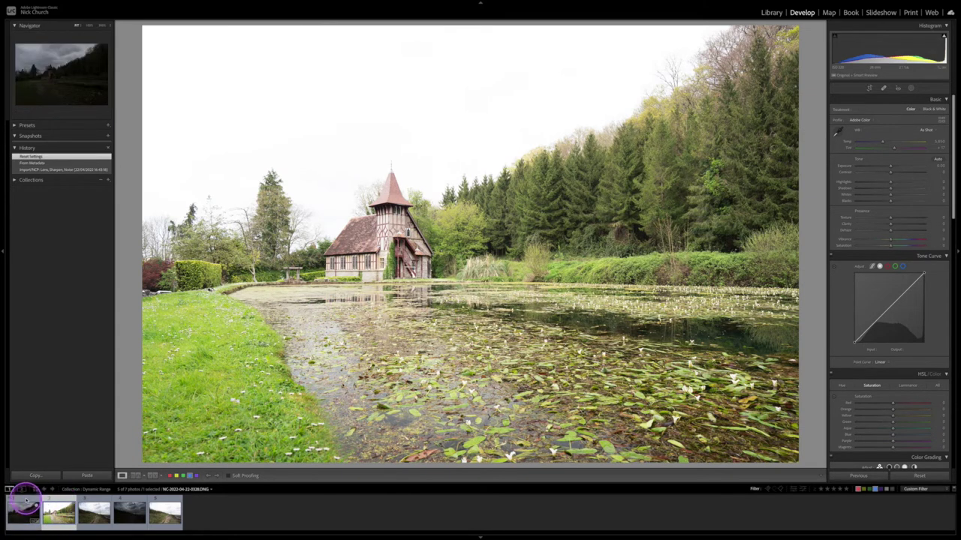
Step: Compare the two church brackets, nudge the dark bracket's Exposure up, then advance to the bright photo
{"action": "left_click", "coordinate": [27, 500]}
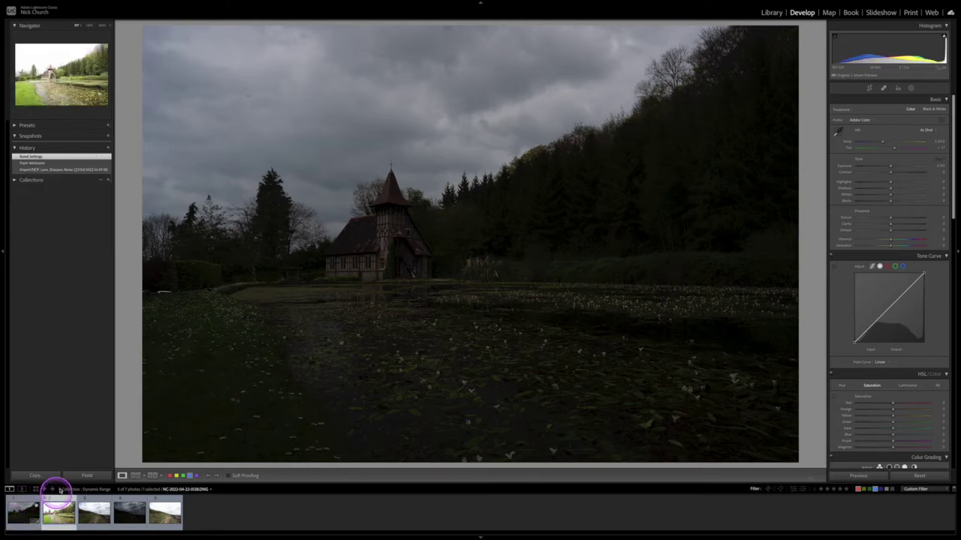
{"action": "left_click", "coordinate": [49, 495]}
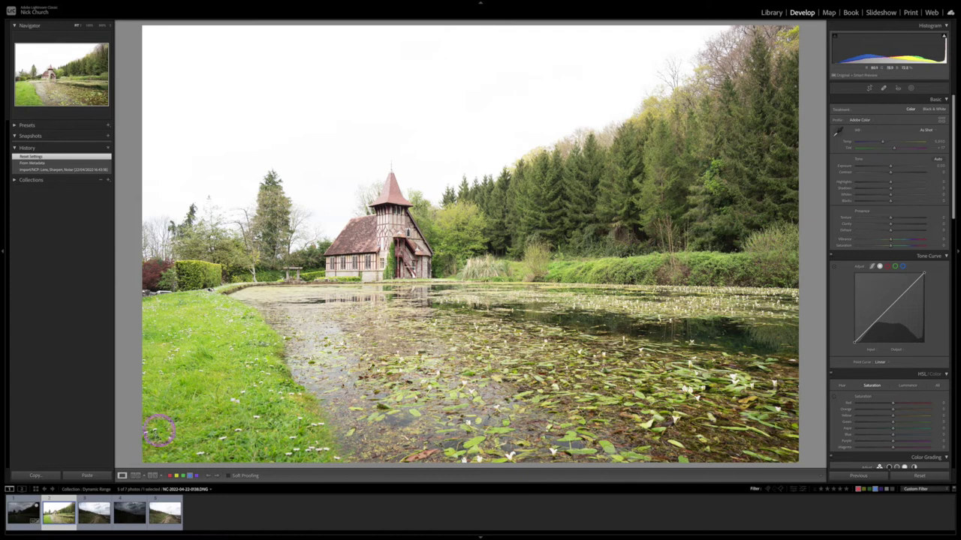
{"action": "key", "text": "Left"}
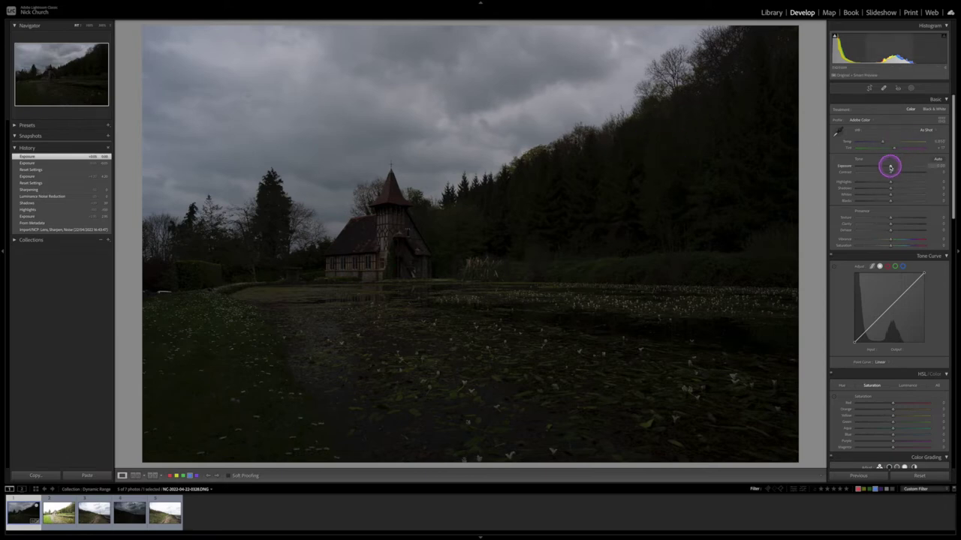
{"action": "mouse_move", "coordinate": [890, 167]}
{"action": "left_mouse_down"}
{"action": "mouse_move", "coordinate": [906, 163]}
{"action": "mouse_move", "coordinate": [889, 167]}
{"action": "left_mouse_up"}
{"action": "key", "text": "Right"}
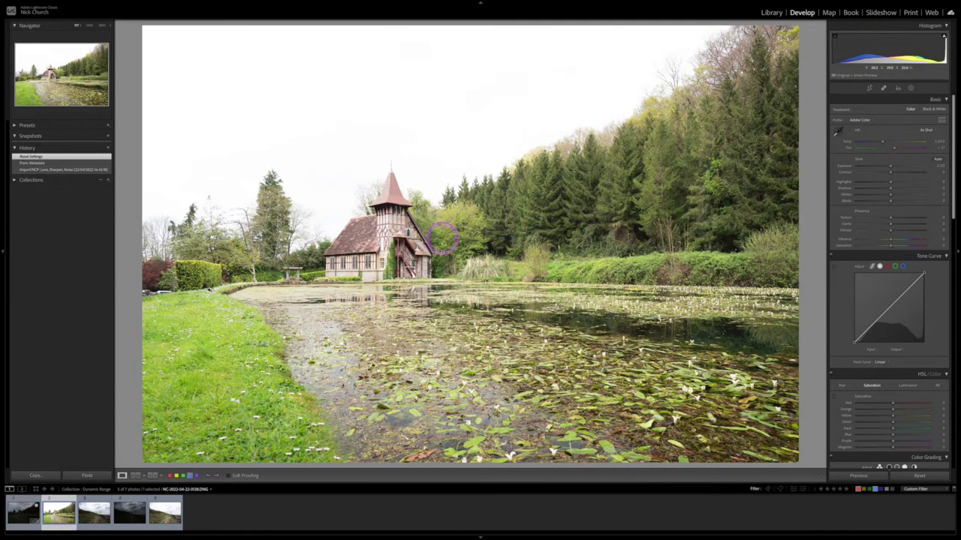
Step: Turn on the highlight clipping warning to show the blown-out sky in red, then lower Exposure
{"action": "mouse_move", "coordinate": [926, 38]}
{"action": "left_mouse_down"}
{"action": "mouse_move", "coordinate": [943, 47]}
{"action": "mouse_move", "coordinate": [920, 42]}
{"action": "left_mouse_up"}
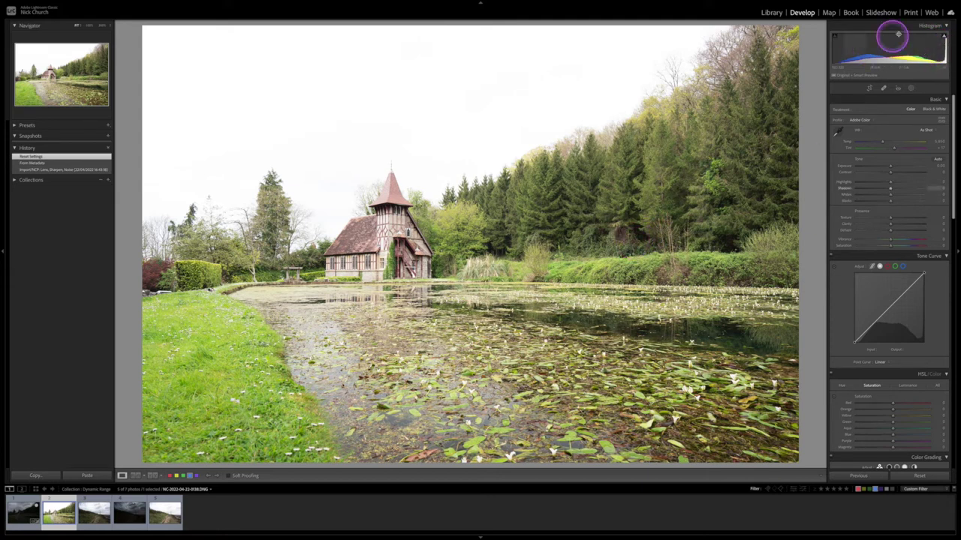
{"action": "left_click", "coordinate": [944, 36]}
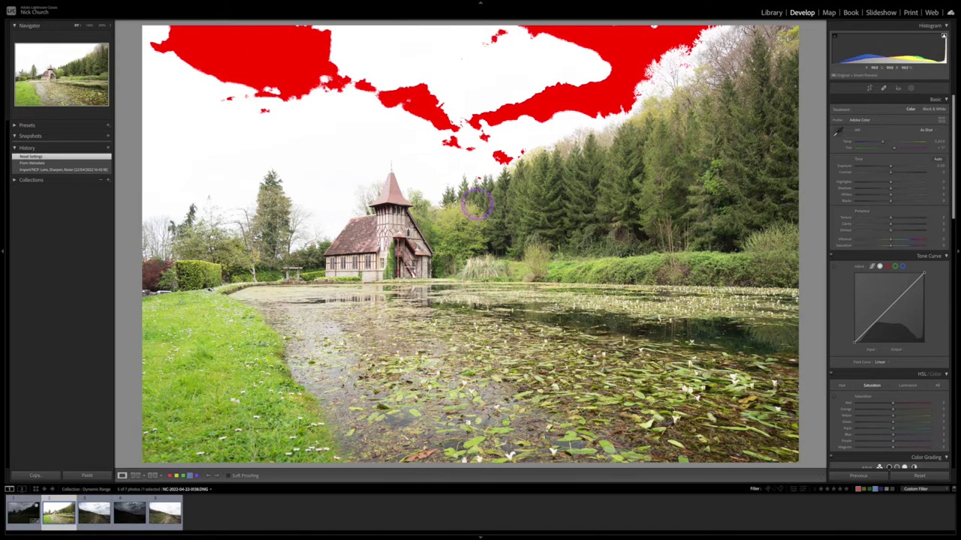
{"action": "mouse_move", "coordinate": [892, 168]}
{"action": "left_mouse_down"}
{"action": "mouse_move", "coordinate": [868, 167]}
{"action": "mouse_move", "coordinate": [888, 165]}
{"action": "left_mouse_up"}
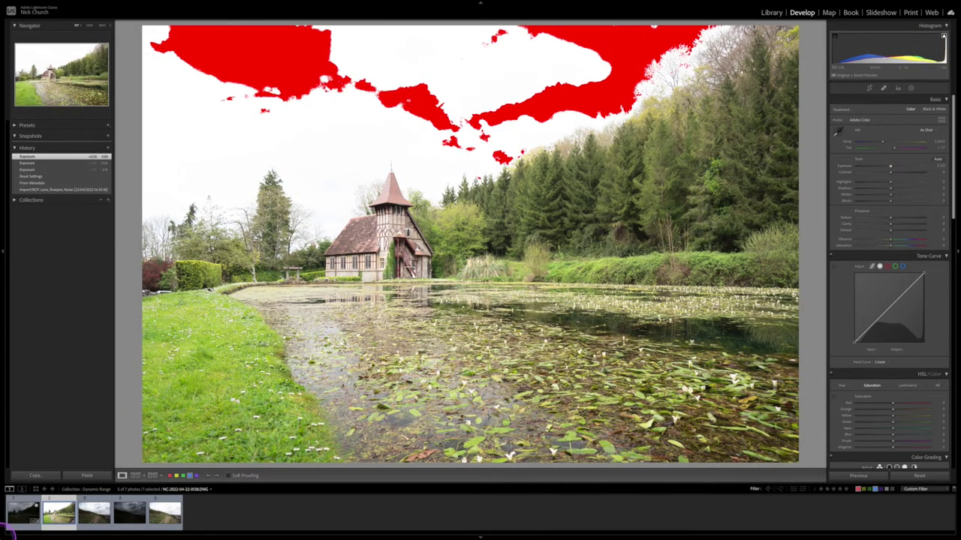
Step: Select the dark bracket and set Exposure to about +3.05, Highlights −49 and Shadows +71
{"action": "mouse_move", "coordinate": [33, 509]}
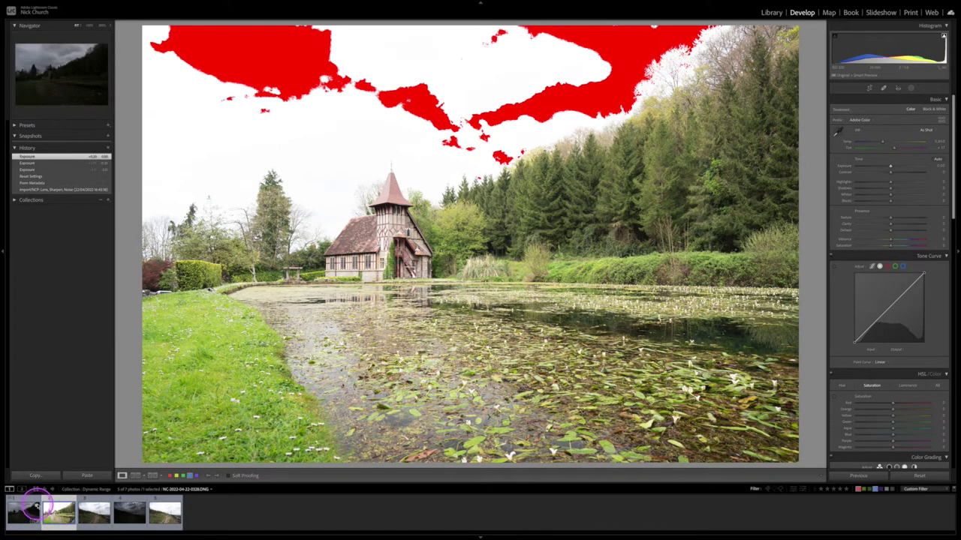
{"action": "left_click", "coordinate": [25, 503]}
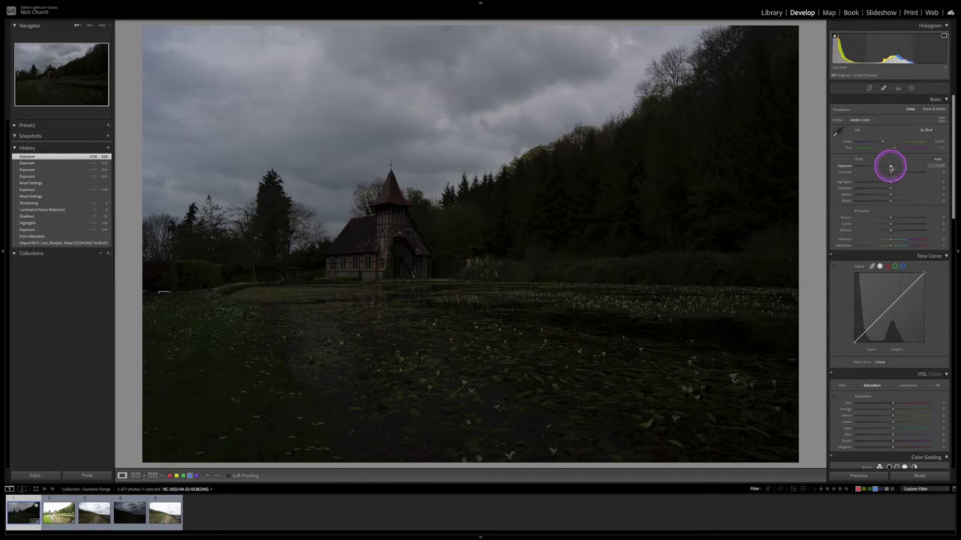
{"action": "left_click_drag", "start_coordinate": [890, 163], "coordinate": [912, 168]}
Step: Zoom in to check the lifted shadows in the trees, then reset the dark bracket's edits
{"action": "left_click", "coordinate": [633, 230]}
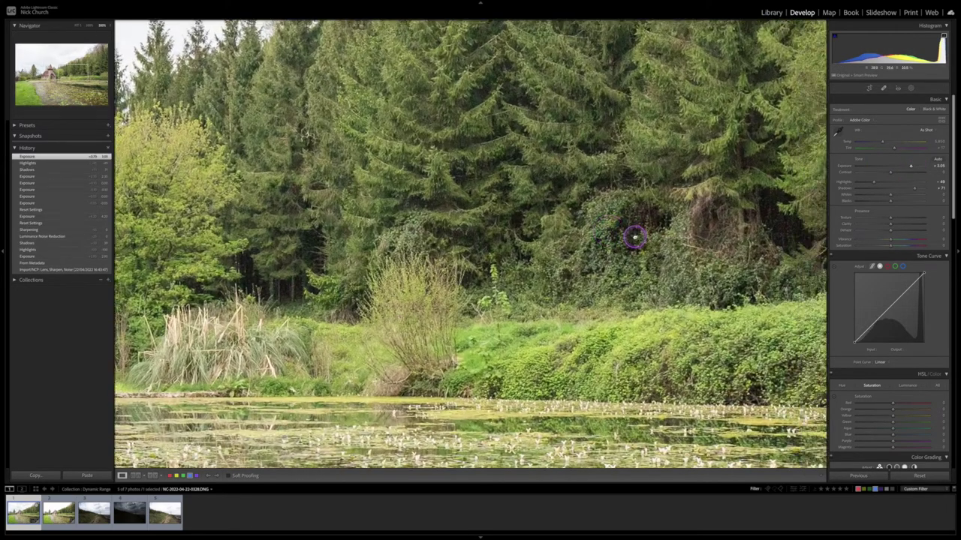
{"action": "left_click_drag", "start_coordinate": [635, 227], "coordinate": [500, 286]}
{"action": "scroll", "coordinate": [499, 285], "scroll_direction": "up", "scroll_amount": 2}
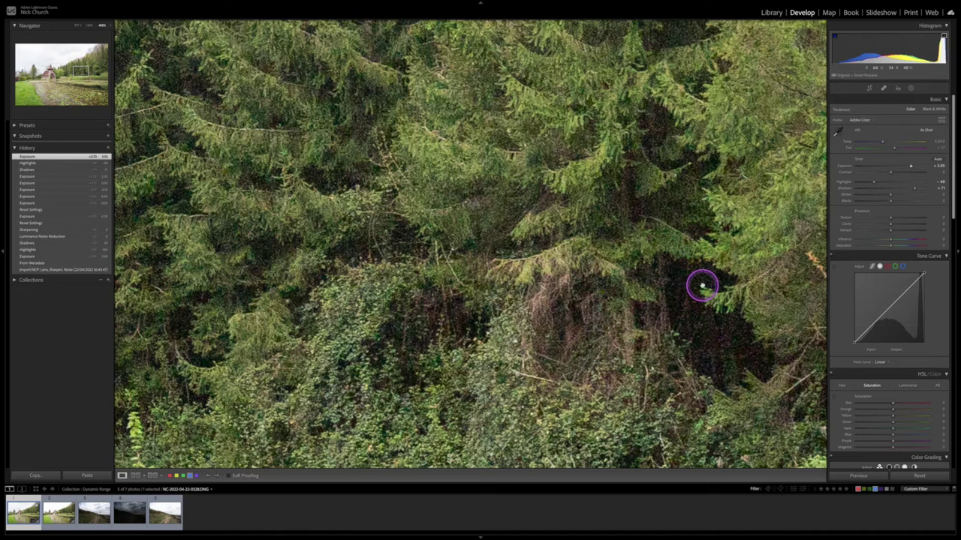
{"action": "left_click", "coordinate": [702, 286]}
{"action": "left_click", "coordinate": [918, 476]}
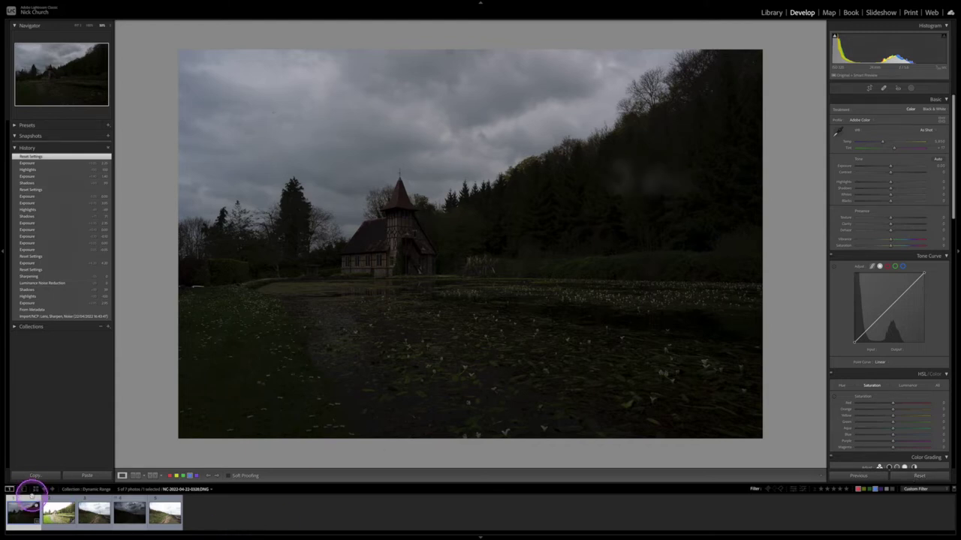
{"action": "left_click", "coordinate": [56, 505]}
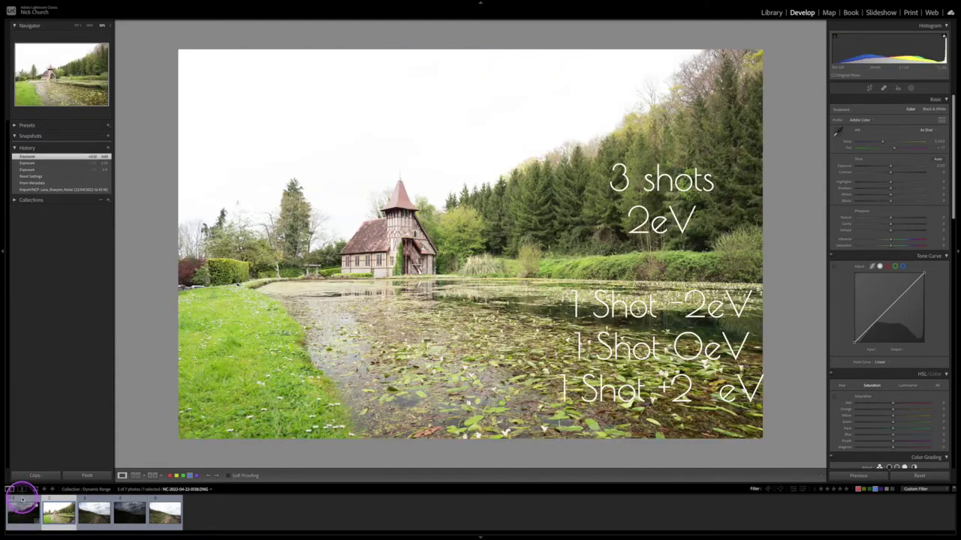
{"action": "left_click", "coordinate": [39, 505]}
{"action": "left_click", "coordinate": [54, 502]}
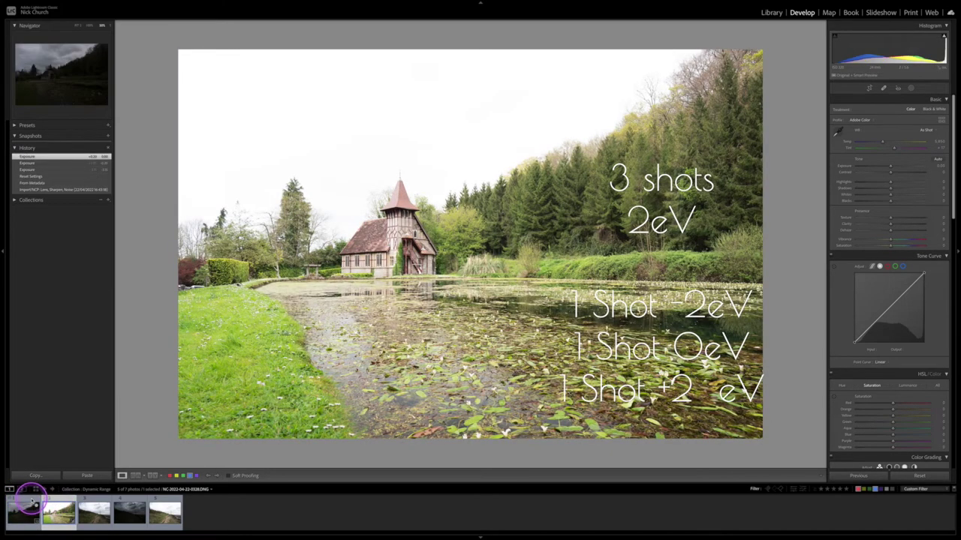
{"action": "left_click", "coordinate": [23, 507]}
{"action": "left_click", "coordinate": [58, 504]}
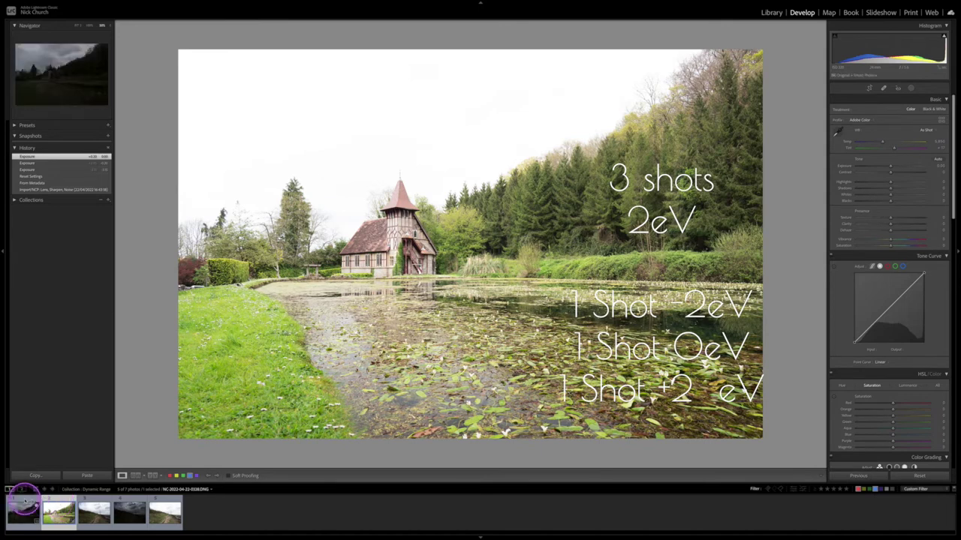
{"action": "left_click", "coordinate": [22, 504]}
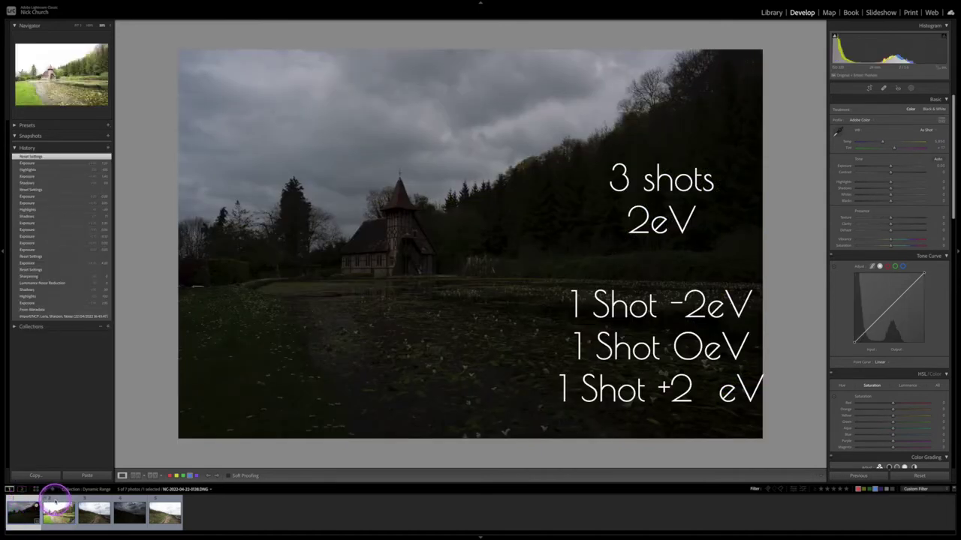
{"action": "left_click", "coordinate": [54, 503]}
{"action": "left_click", "coordinate": [23, 505]}
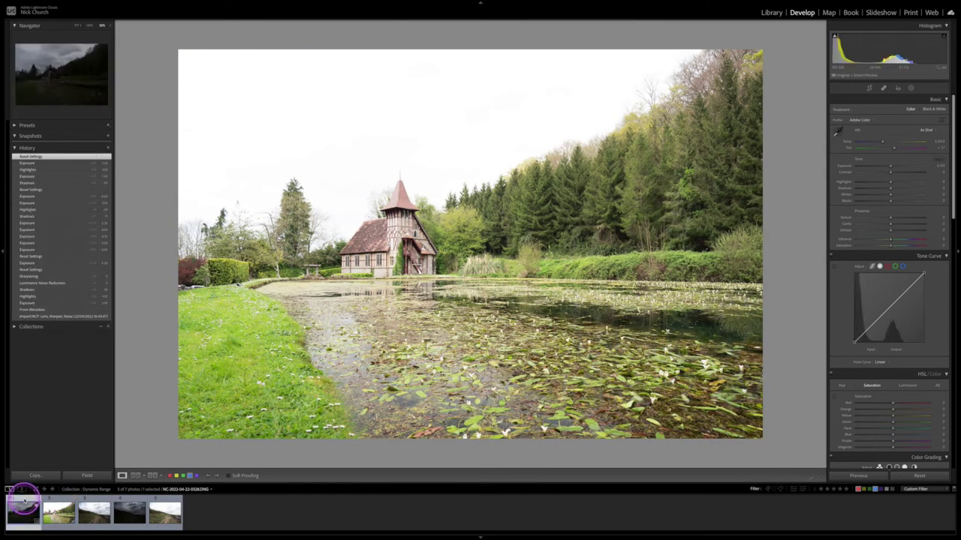
{"action": "left_click", "coordinate": [59, 505]}
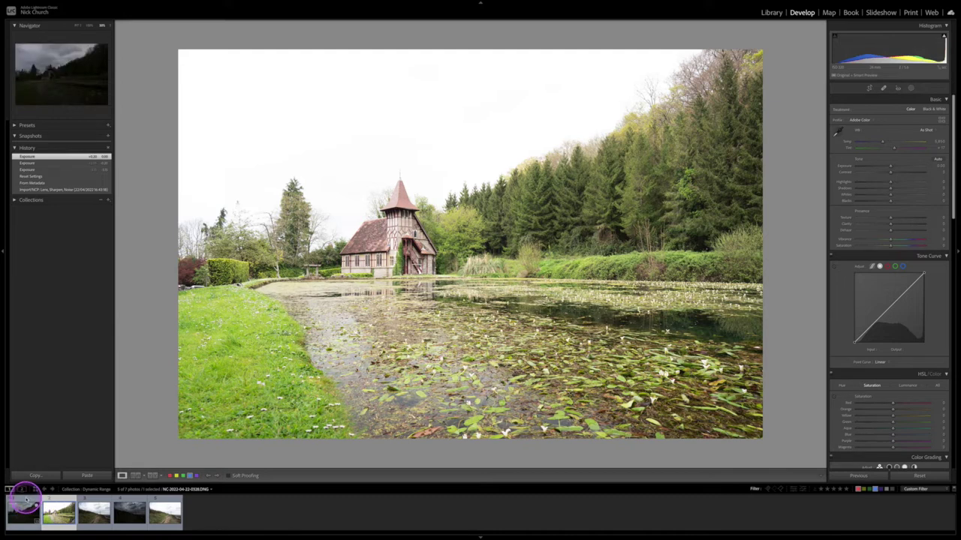
{"action": "left_click", "coordinate": [25, 504]}
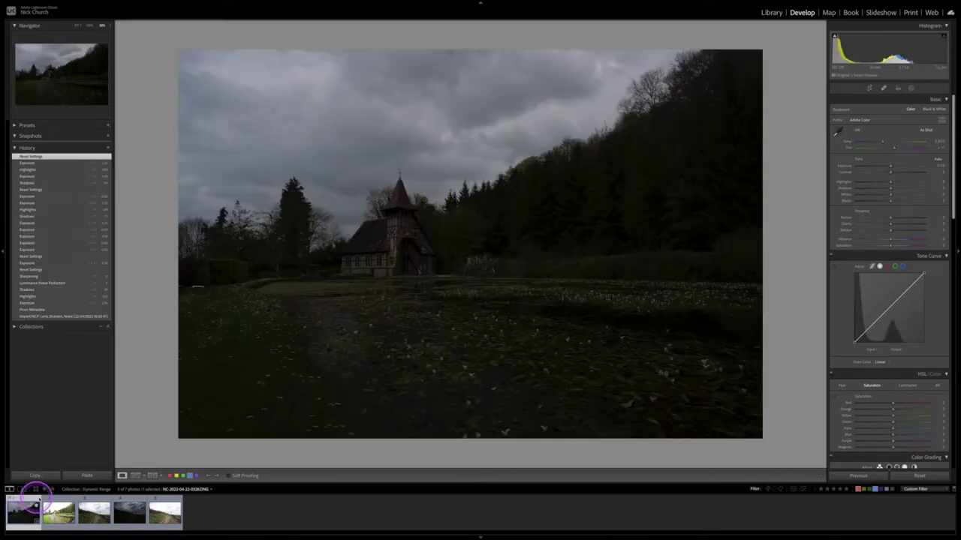
{"action": "left_click", "coordinate": [59, 513]}
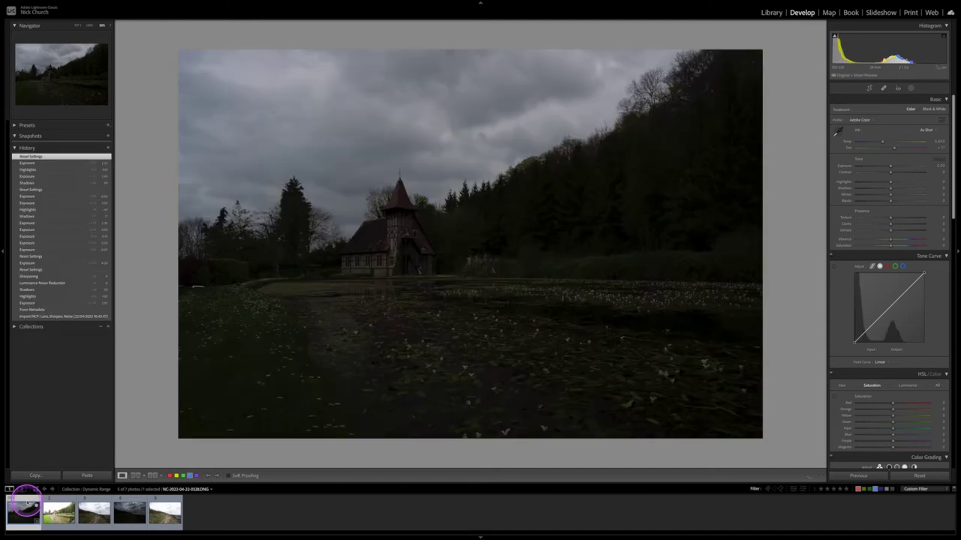
{"action": "left_click", "coordinate": [336, 175]}
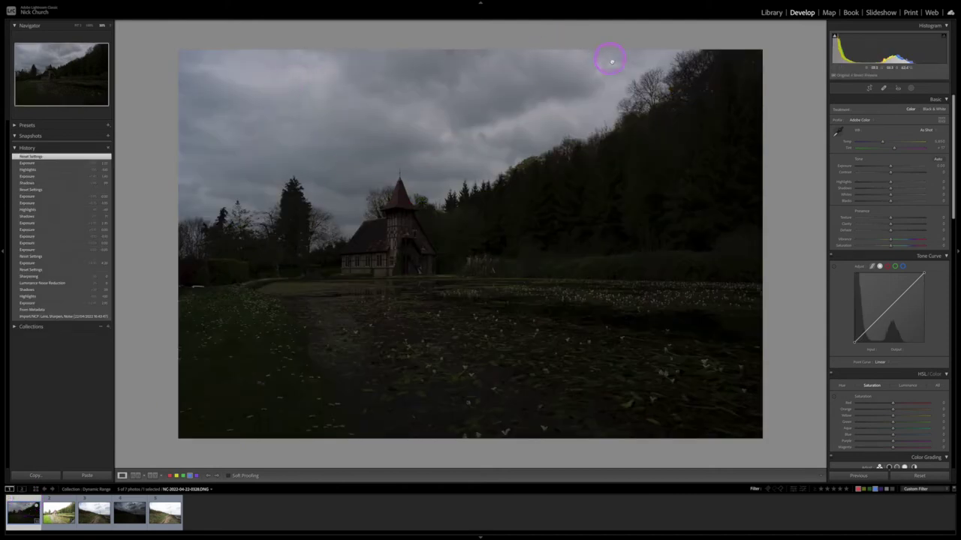
Step: Select the bright second church bracket in the filmstrip
{"action": "left_click", "coordinate": [59, 510]}
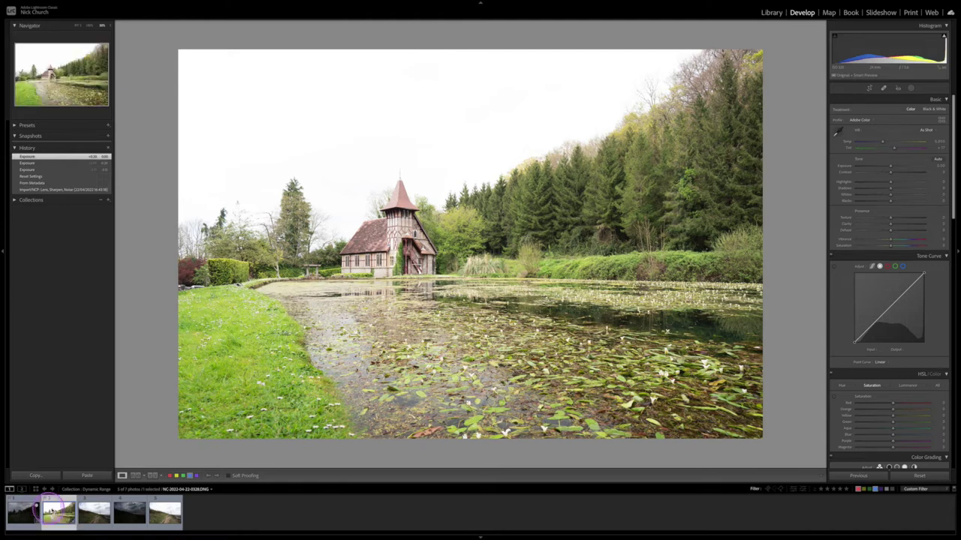
Step: Select both the dark and bright church brackets in the filmstrip and open the Photo menu
{"action": "left_click", "coordinate": [23, 490]}
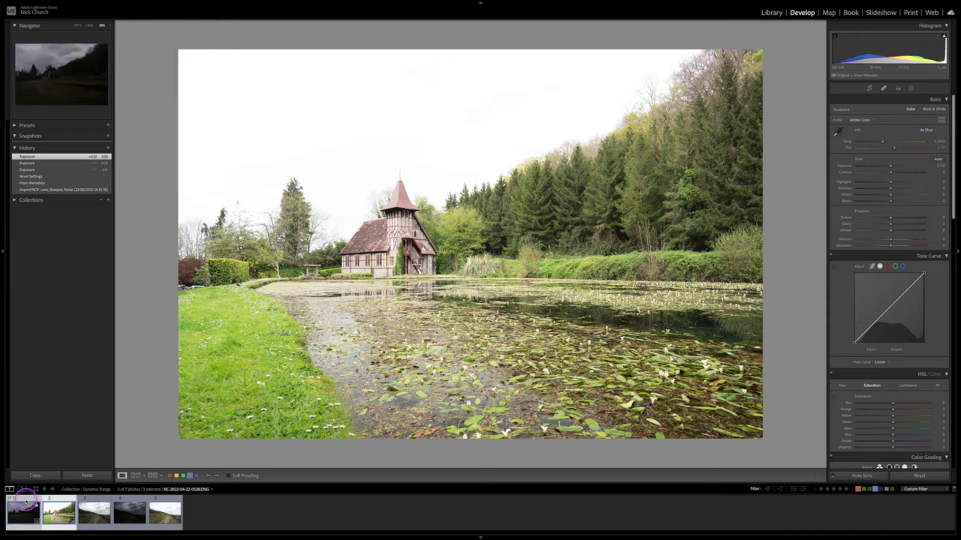
{"action": "left_click", "coordinate": [24, 509], "text": "ctrl"}
{"action": "left_click", "coordinate": [23, 508]}
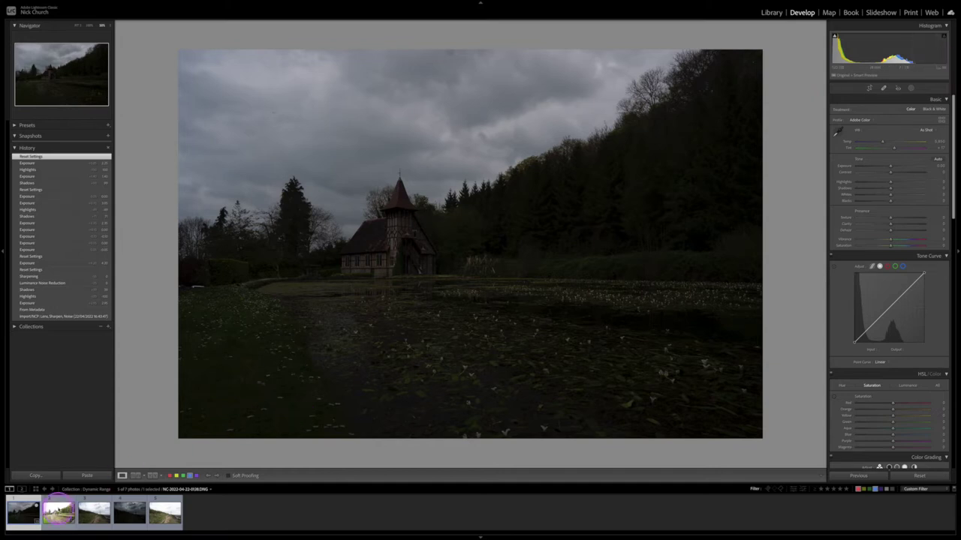
{"action": "left_click", "coordinate": [58, 512]}
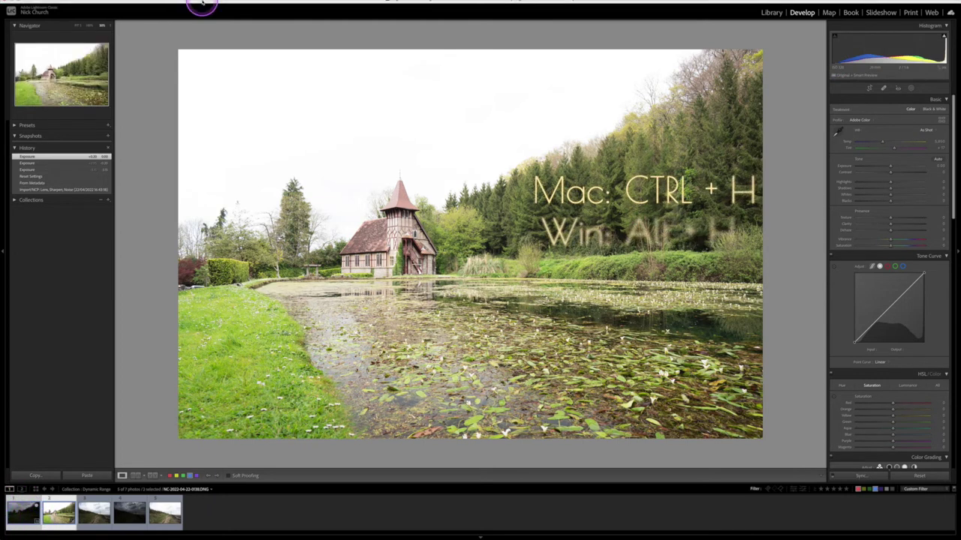
{"action": "left_click", "coordinate": [121, 4]}
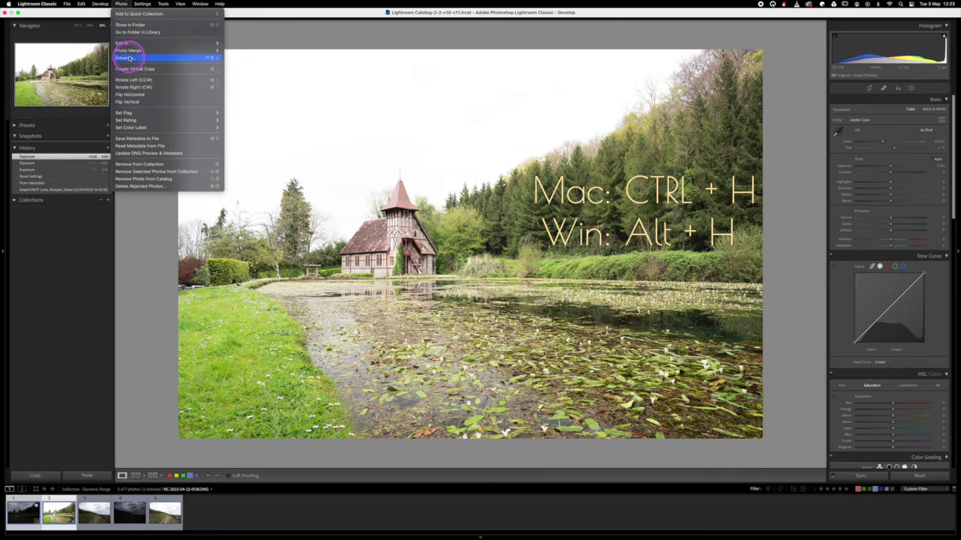
Step: Start an HDR Photo Merge with Auto Align, Auto Settings and High deghosting
{"action": "mouse_move", "coordinate": [129, 50]}
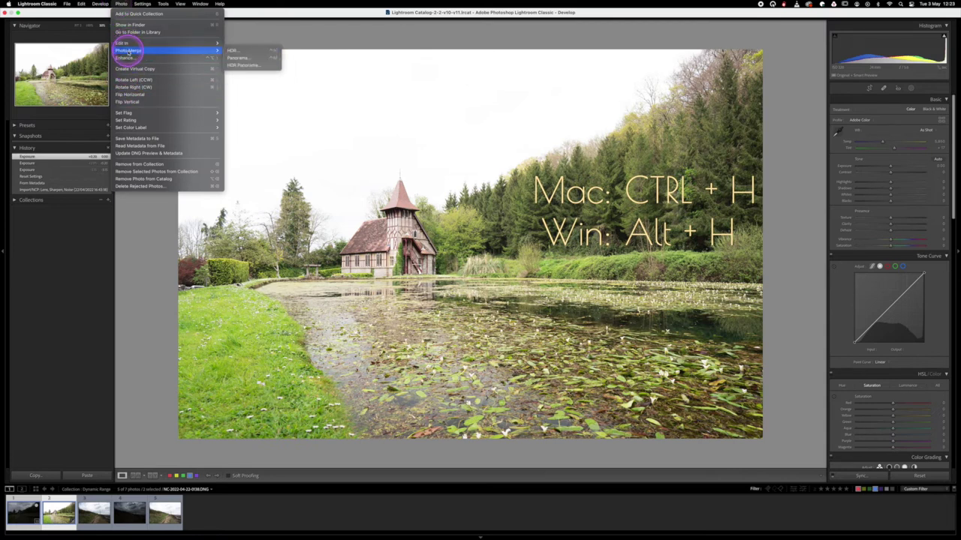
{"action": "left_click", "coordinate": [234, 51]}
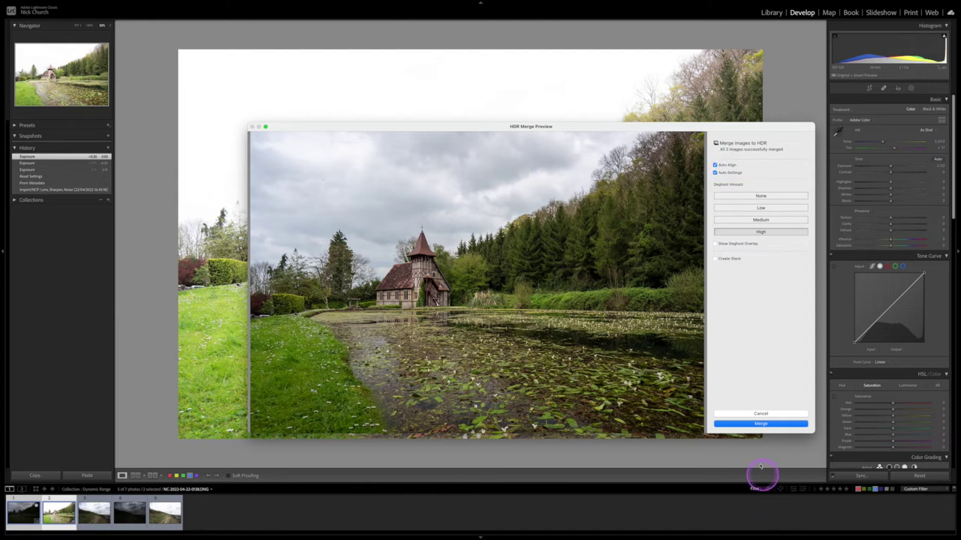
{"action": "left_click", "coordinate": [760, 424]}
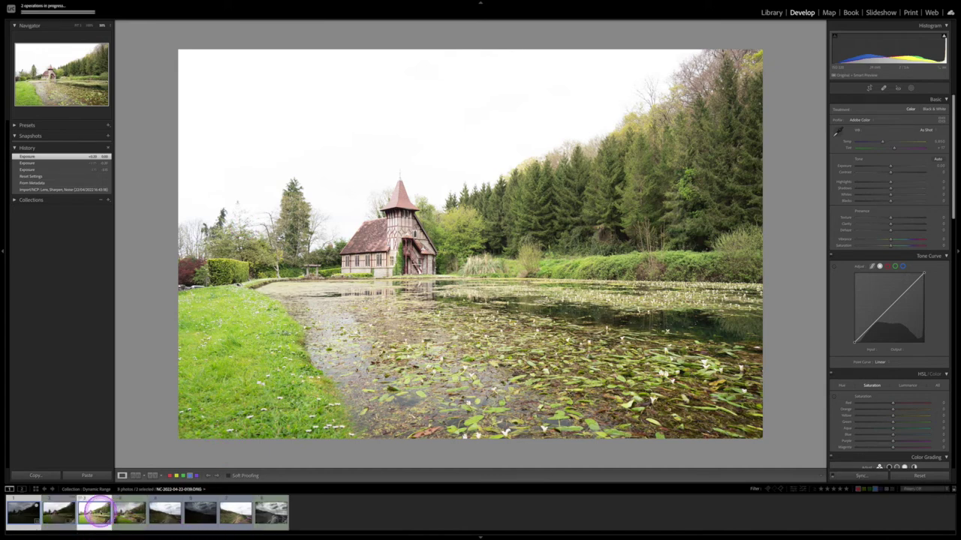
{"action": "left_click", "coordinate": [59, 505]}
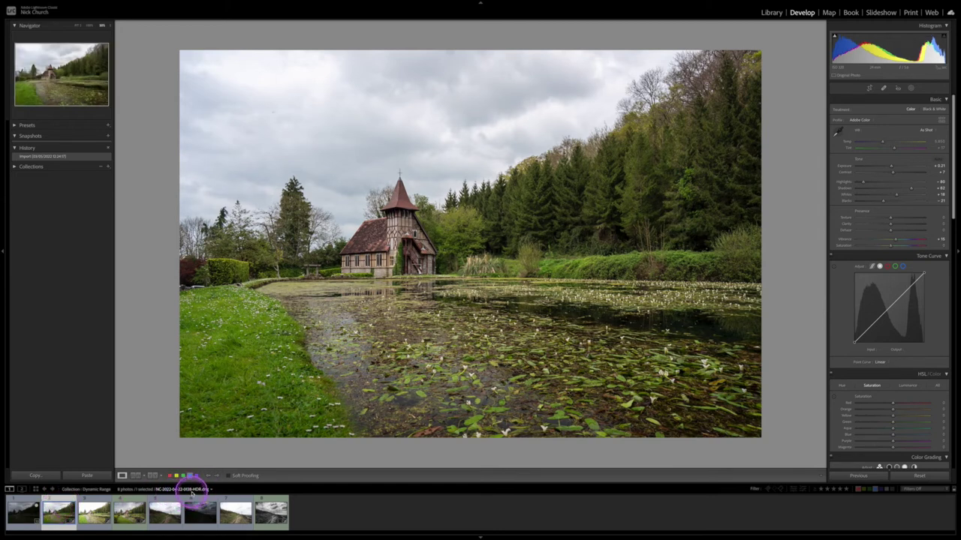
{"action": "left_click", "coordinate": [67, 518]}
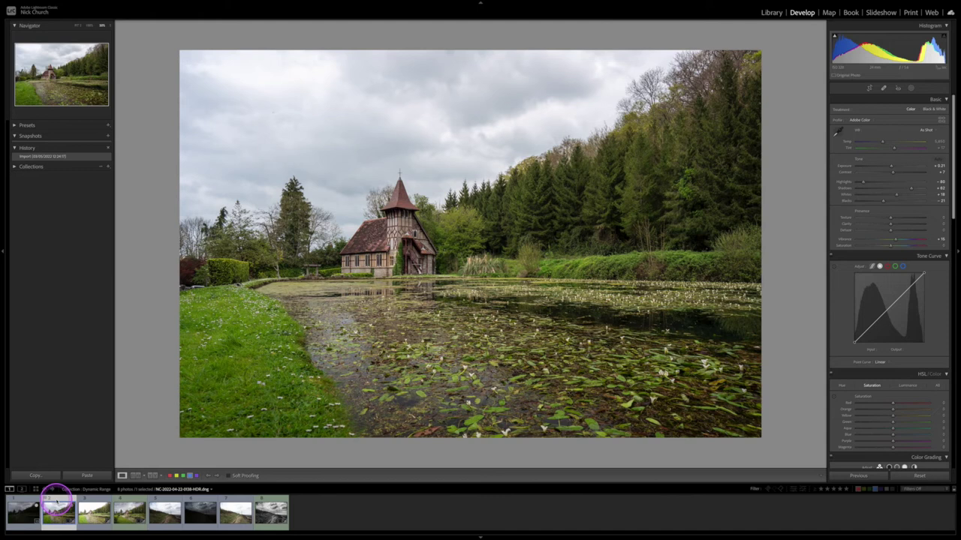
{"action": "key", "text": "ctrl+l"}
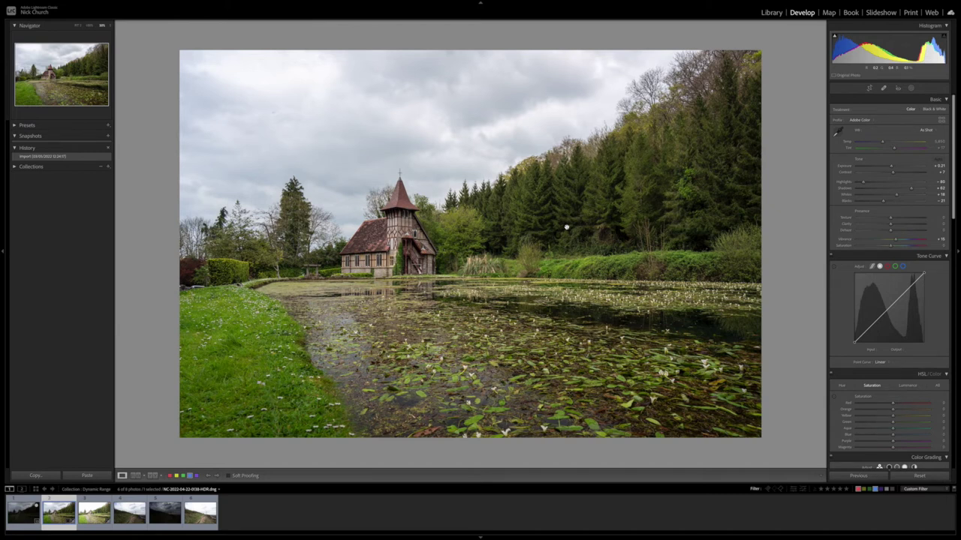
{"action": "left_click", "coordinate": [448, 191]}
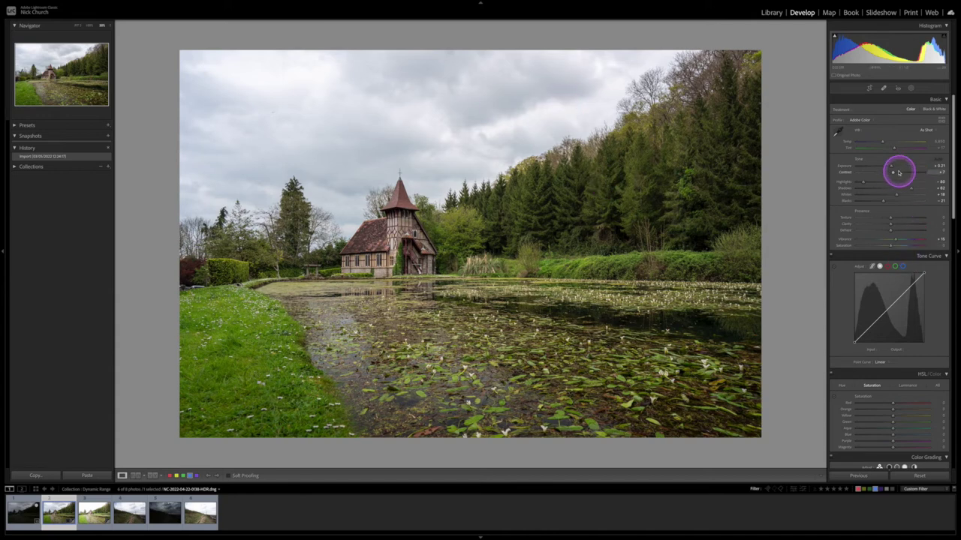
Step: Add a Select Sky mask with raised Dehaze and lowered Exposure, then raise overall Exposure
{"action": "left_click_drag", "start_coordinate": [890, 168], "coordinate": [893, 169]}
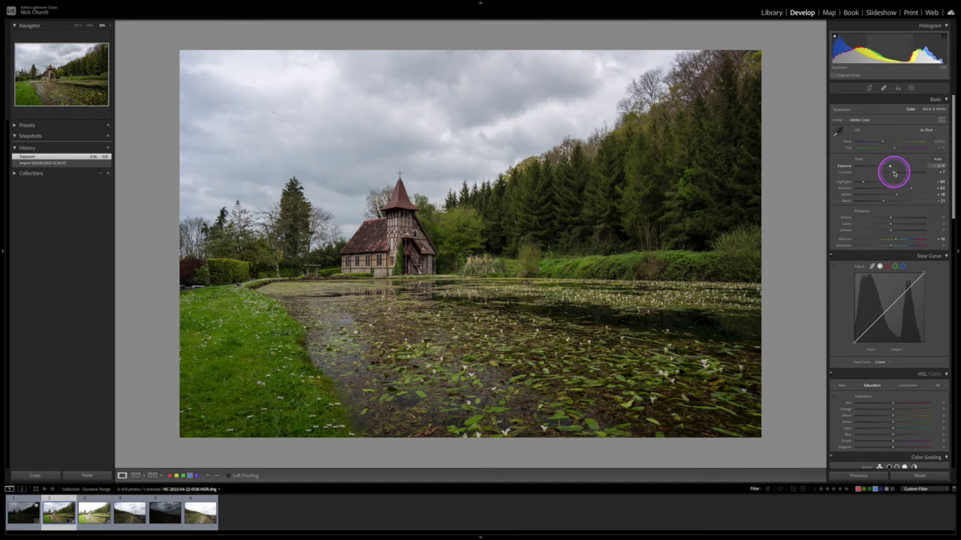
{"action": "left_click", "coordinate": [910, 89]}
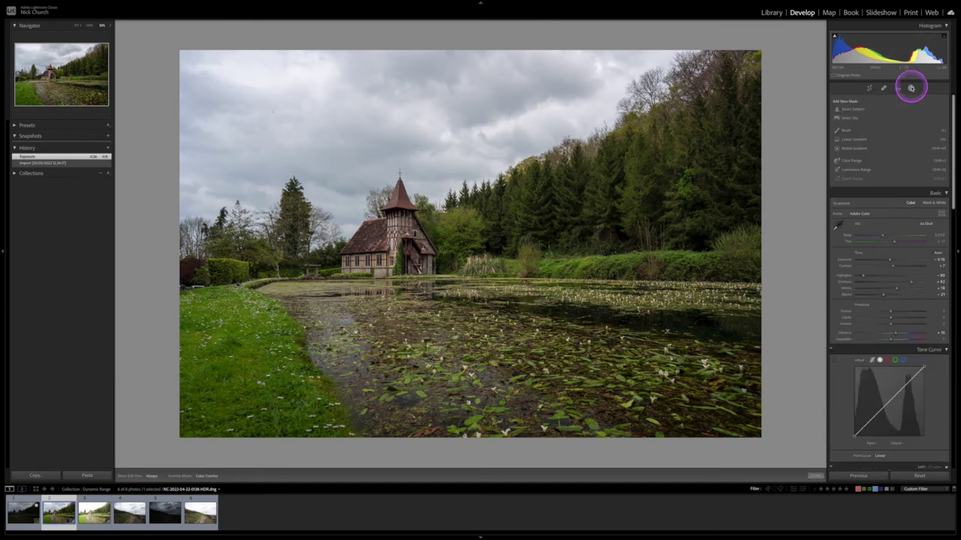
{"action": "left_click", "coordinate": [849, 118]}
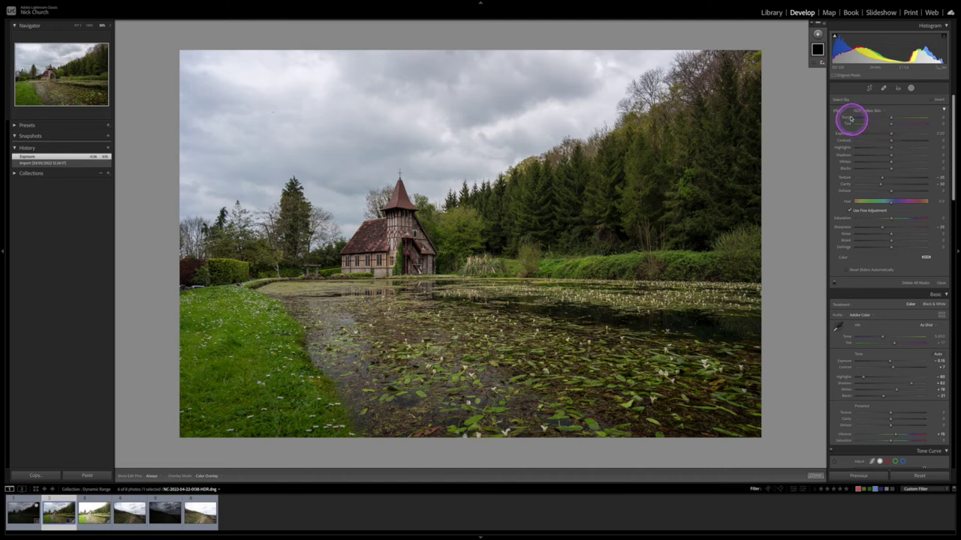
{"action": "double_click", "coordinate": [838, 111]}
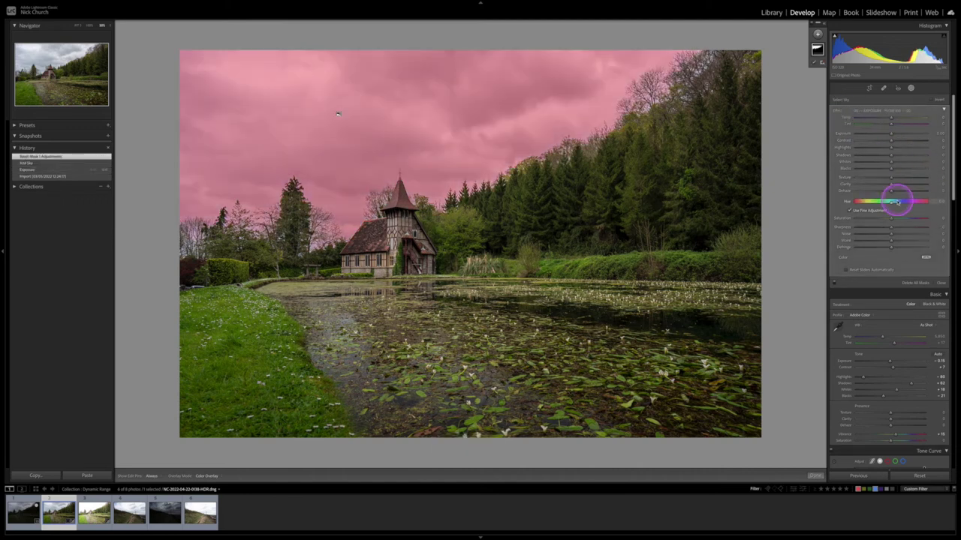
{"action": "left_click_drag", "start_coordinate": [892, 191], "coordinate": [890, 188]}
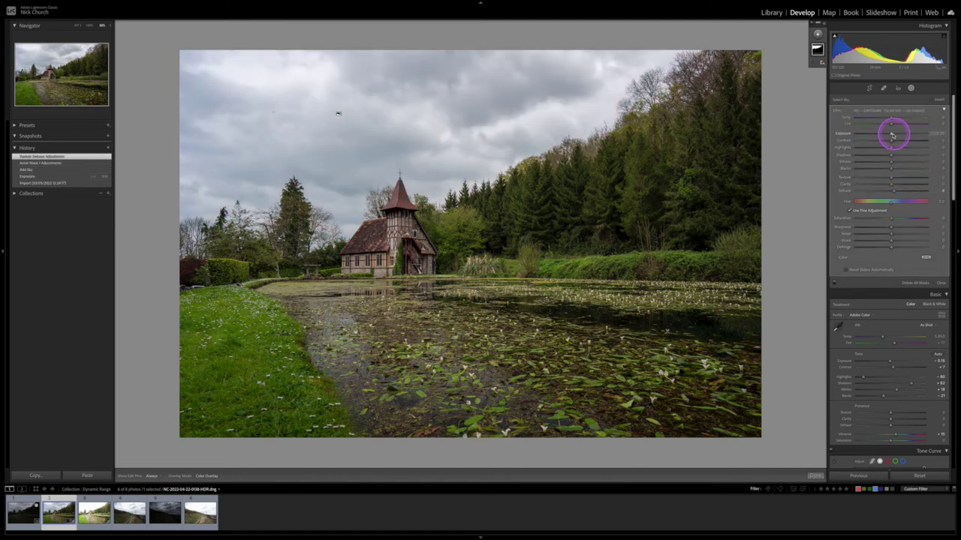
{"action": "left_click_drag", "start_coordinate": [890, 134], "coordinate": [888, 135]}
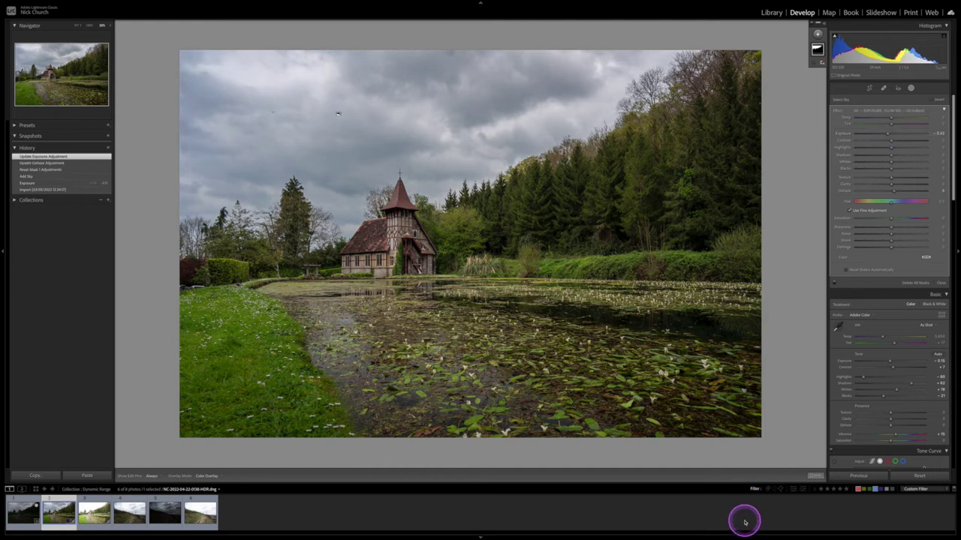
{"action": "left_click", "coordinate": [809, 475]}
{"action": "left_click", "coordinate": [890, 167]}
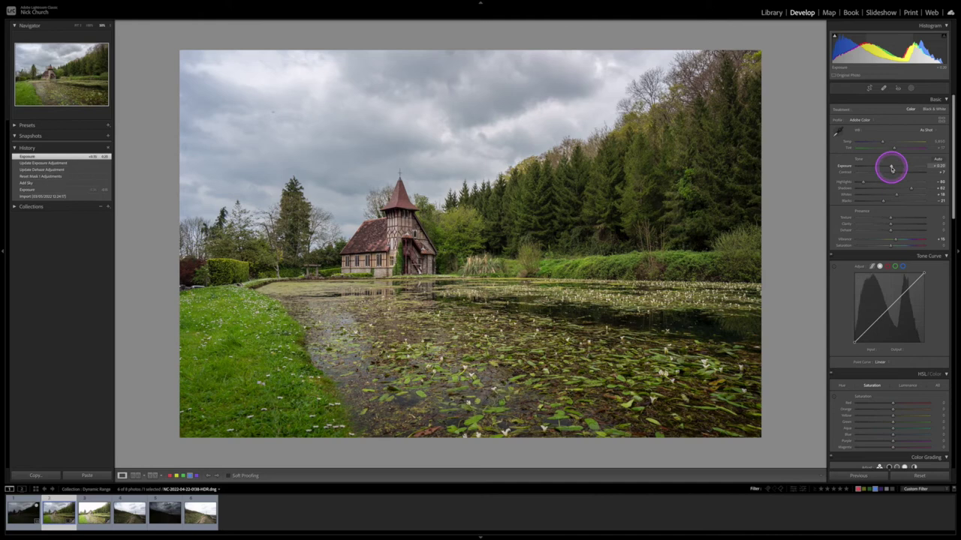
{"action": "scroll", "coordinate": [892, 169], "scroll_direction": "down", "scroll_amount": 10}
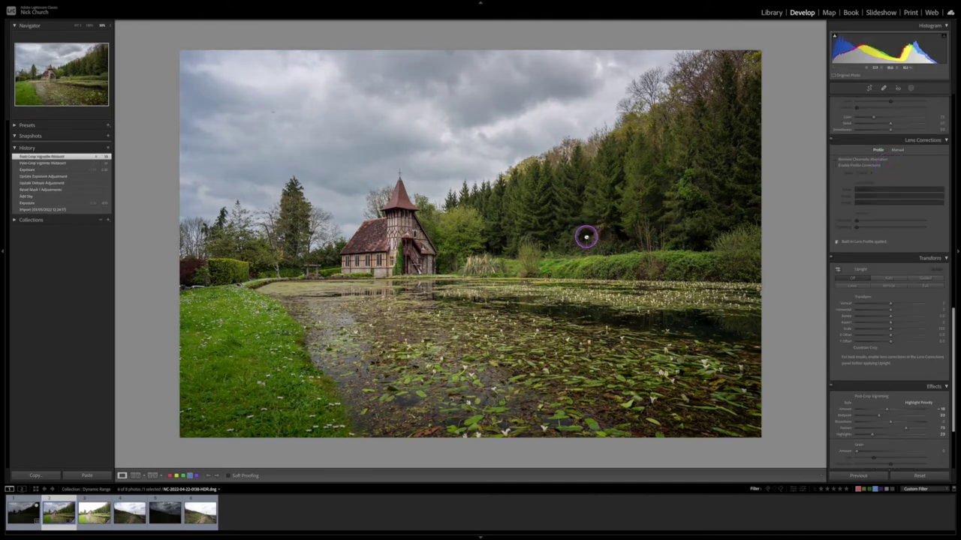
Step: Zoom in on the trees beside the church, zoom back out to fit, then step in once
{"action": "left_click", "coordinate": [587, 232]}
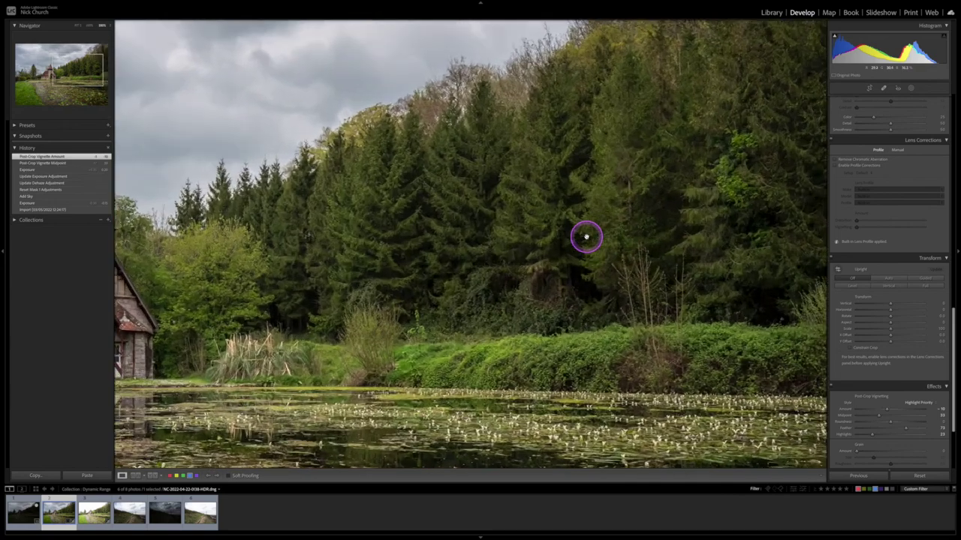
{"action": "left_click", "coordinate": [586, 237]}
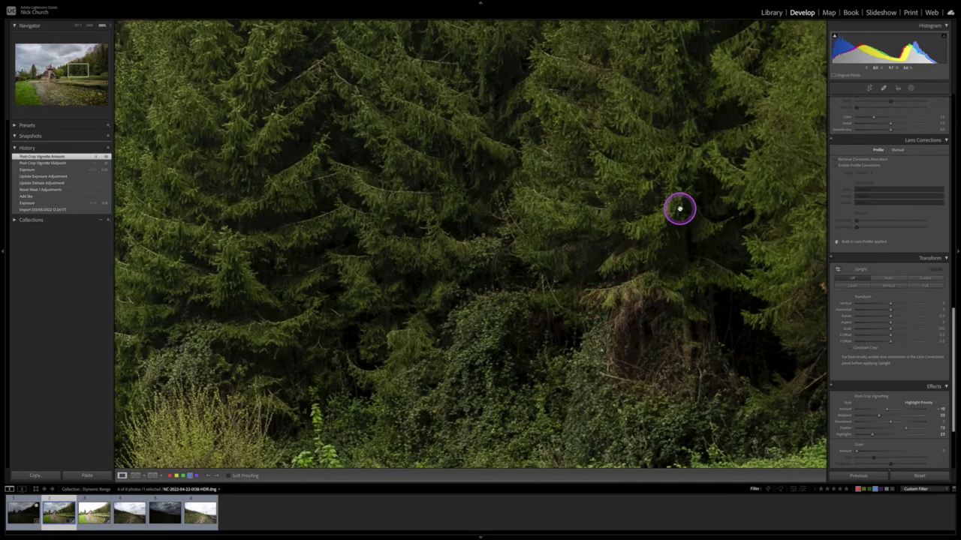
{"action": "key", "text": "ctrl+minus"}
{"action": "key", "text": "ctrl+minus"}
{"action": "key", "text": "ctrl+minus"}
{"action": "key", "text": "ctrl+minus"}
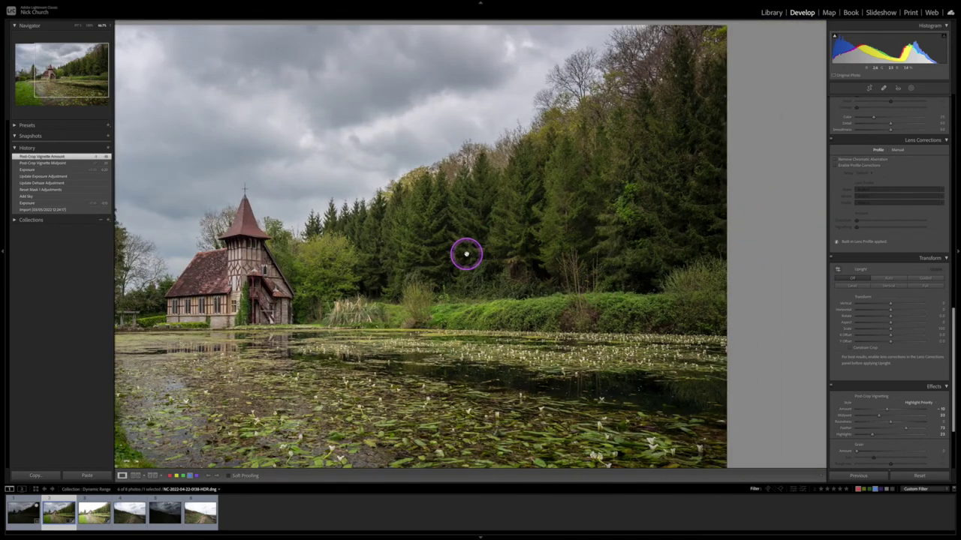
{"action": "key", "text": "ctrl+minus"}
{"action": "key", "text": "ctrl+minus"}
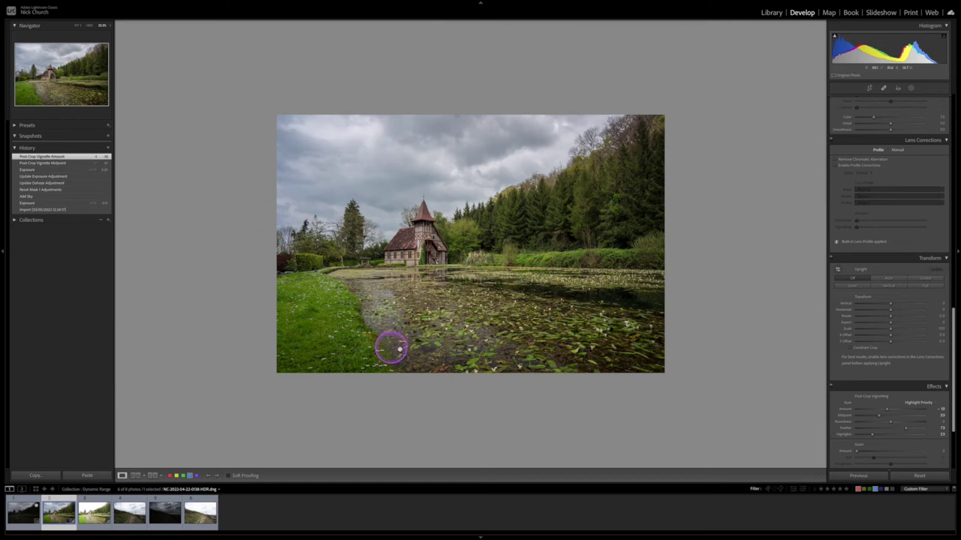
{"action": "key", "text": "ctrl+plus"}
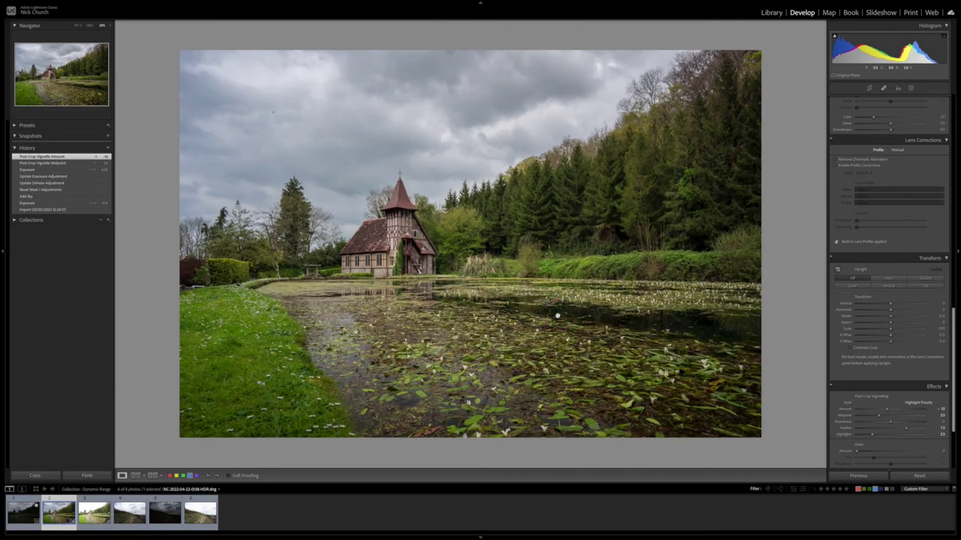
Step: Flip between the dark original church bracket and the bright HDR, finishing on the HDR
{"action": "left_click", "coordinate": [330, 502]}
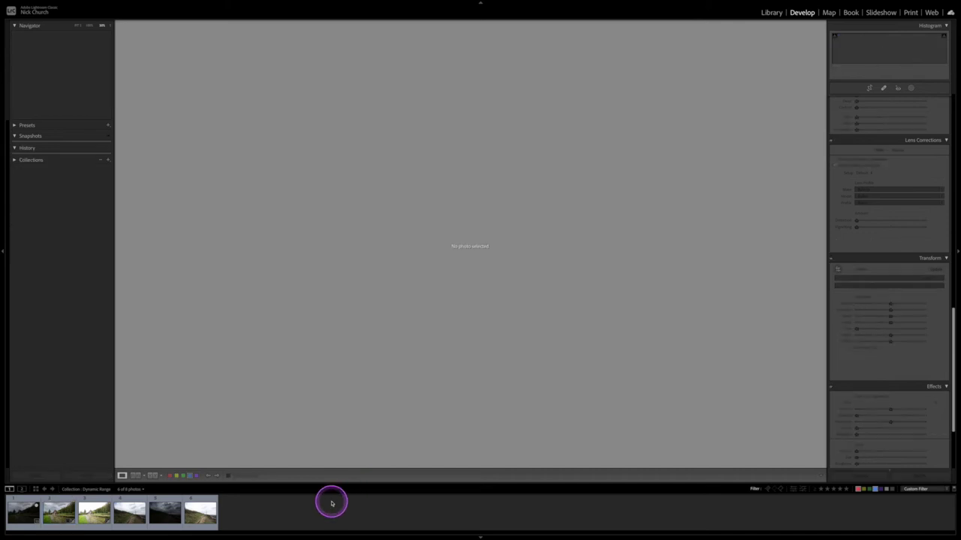
{"action": "left_click", "coordinate": [30, 504]}
{"action": "left_click", "coordinate": [58, 503]}
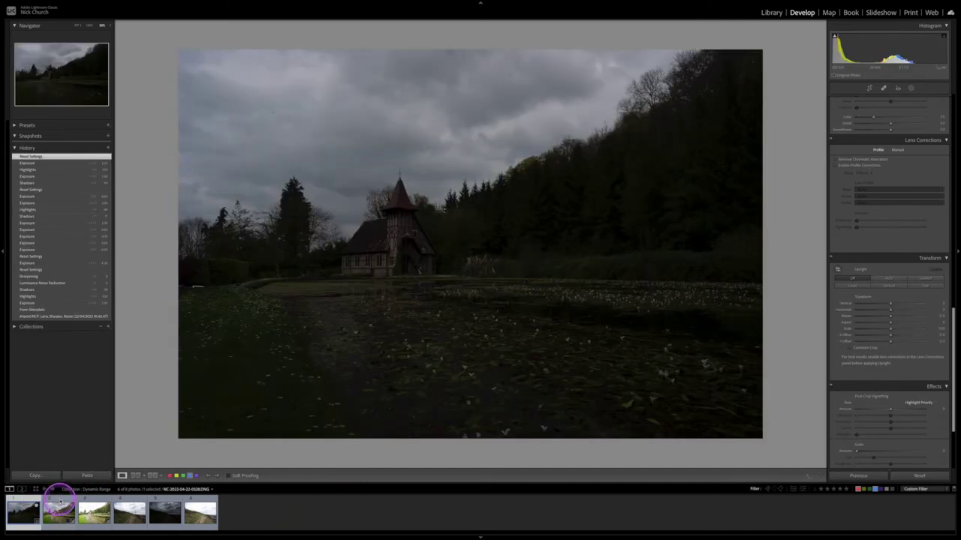
{"action": "left_click", "coordinate": [25, 506]}
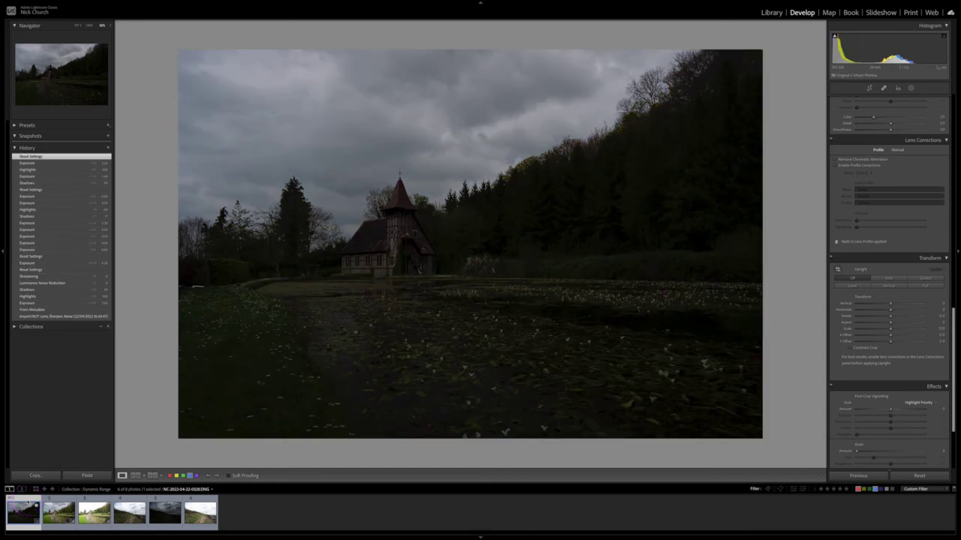
{"action": "left_click", "coordinate": [59, 507]}
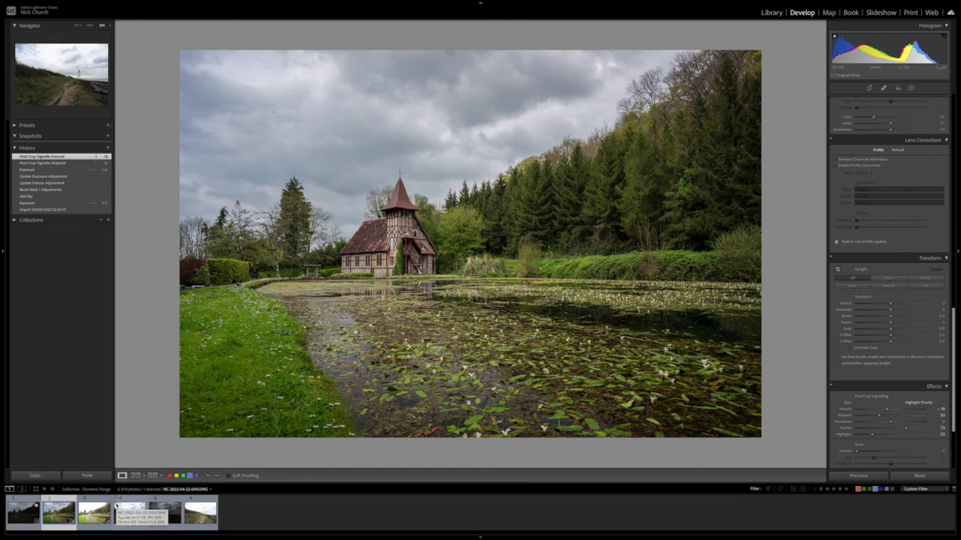
Step: Select both lighthouse brackets, start a headless HDR merge, and return to the church photo
{"action": "left_click", "coordinate": [127, 511]}
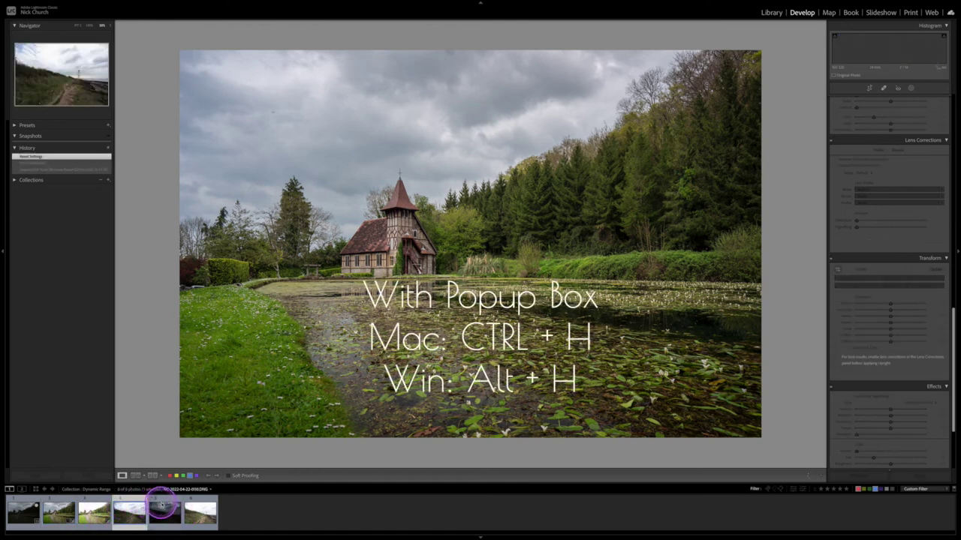
{"action": "left_click", "coordinate": [165, 508], "text": "ctrl"}
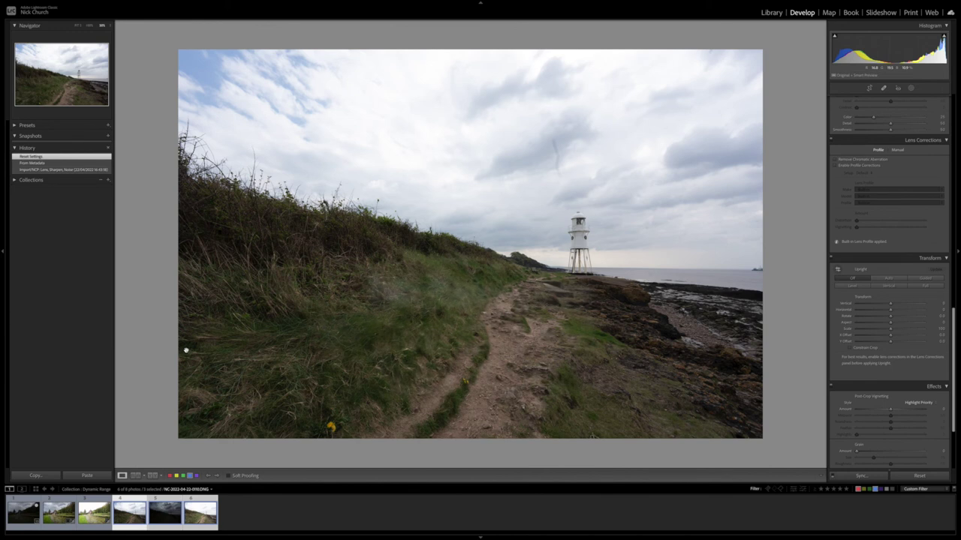
{"action": "left_click", "coordinate": [187, 350]}
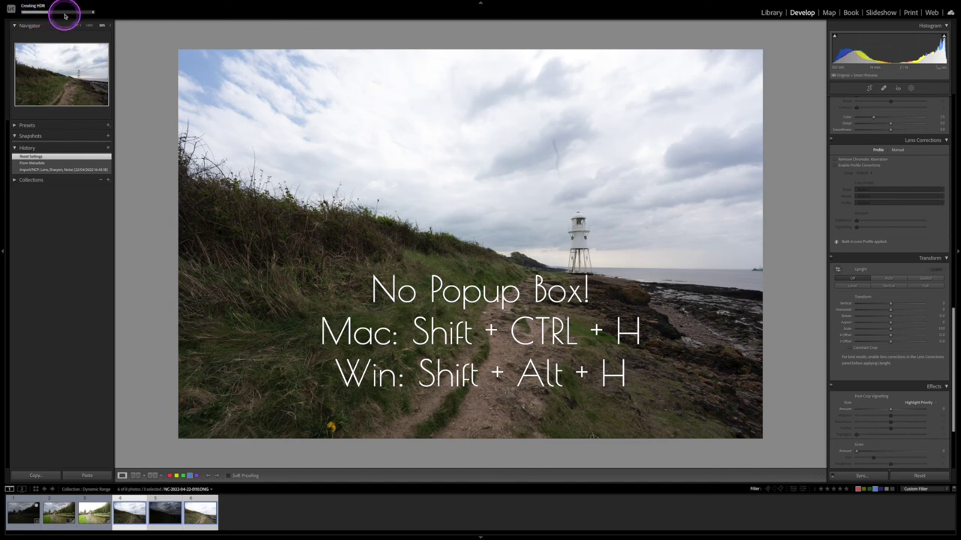
{"action": "left_click", "coordinate": [92, 505]}
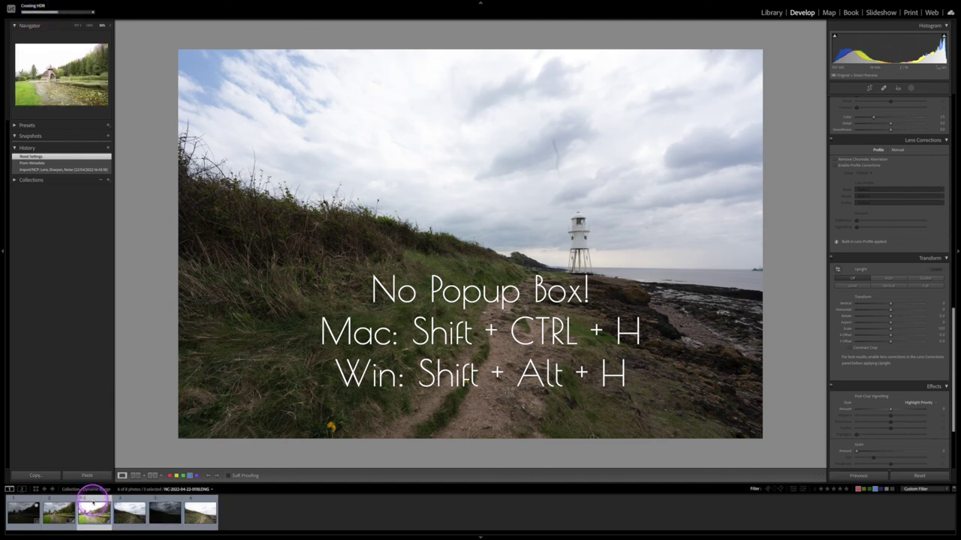